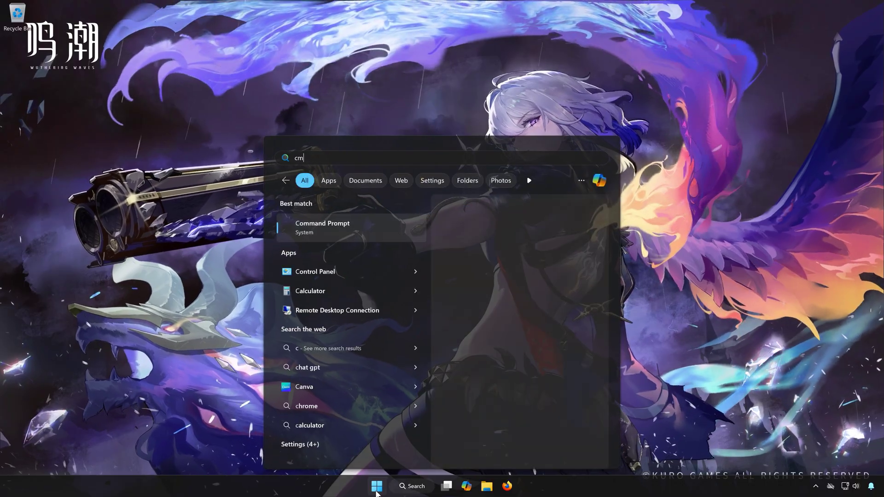
- Launch Command Prompt as administrator and enter DISM /Online /Cleanup-Image /RestoreHealth
text(d)
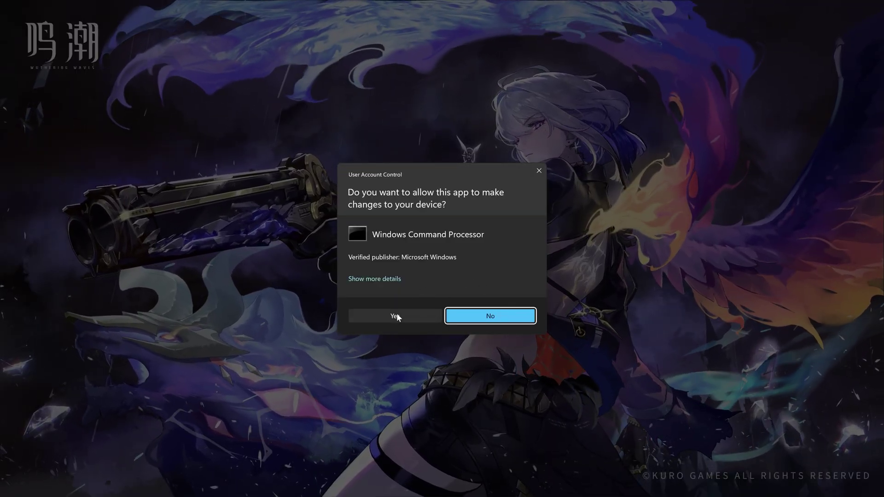
click(397, 316)
drag(297, 17, 564, 148)
text(DISM)
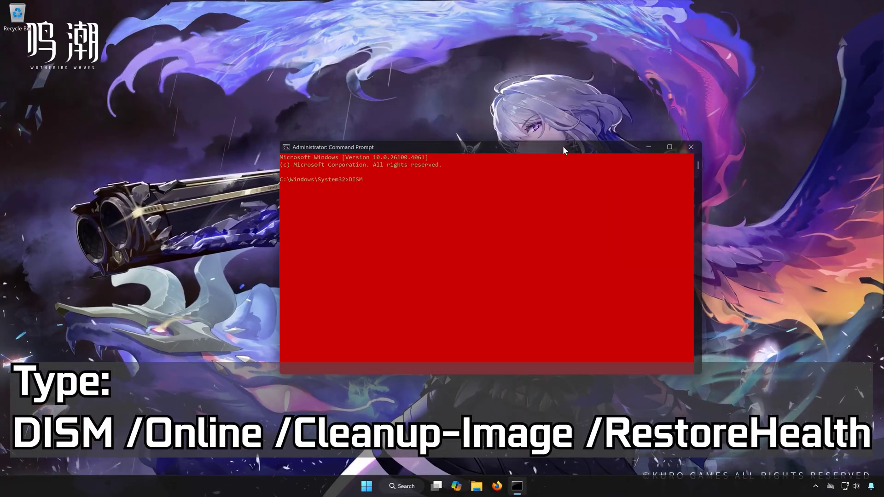
text( /Online)
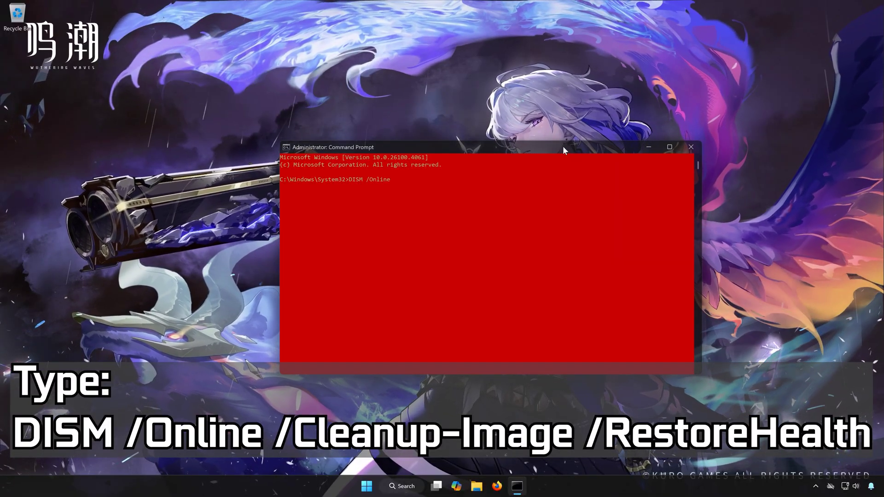
text( /Cleanup)
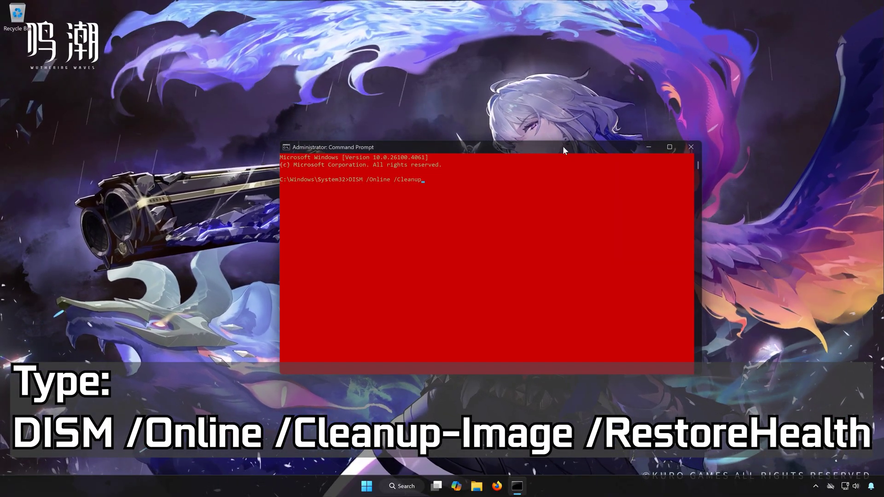
text(-Image)
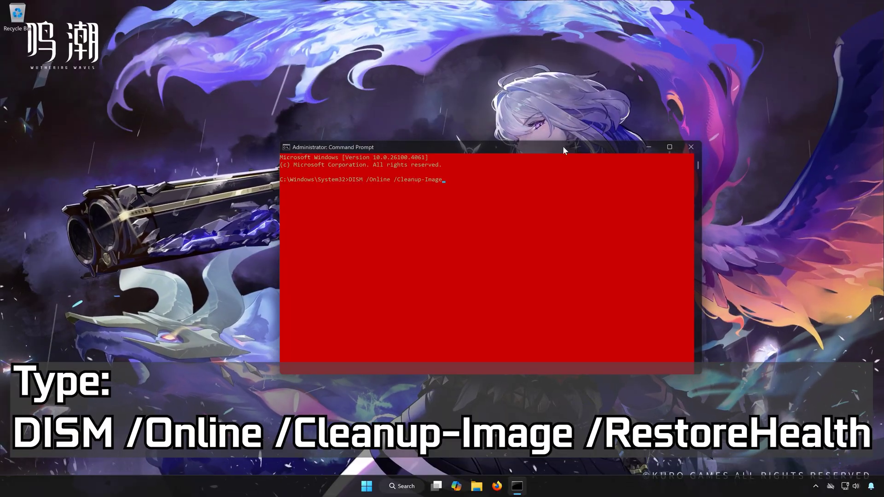
text( /)
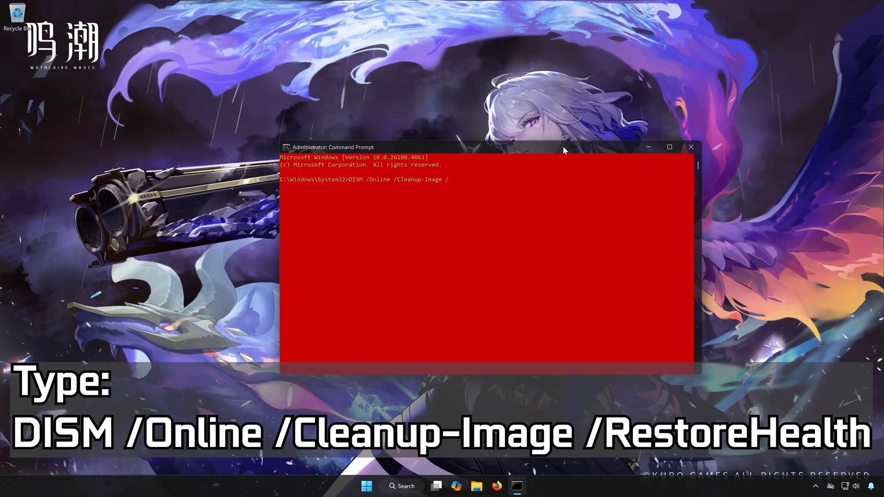
text(Restore)
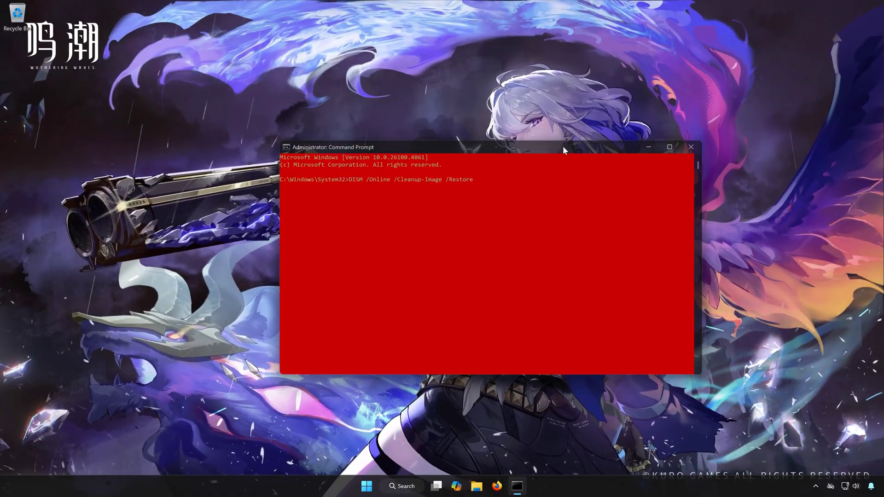
text(Heal)
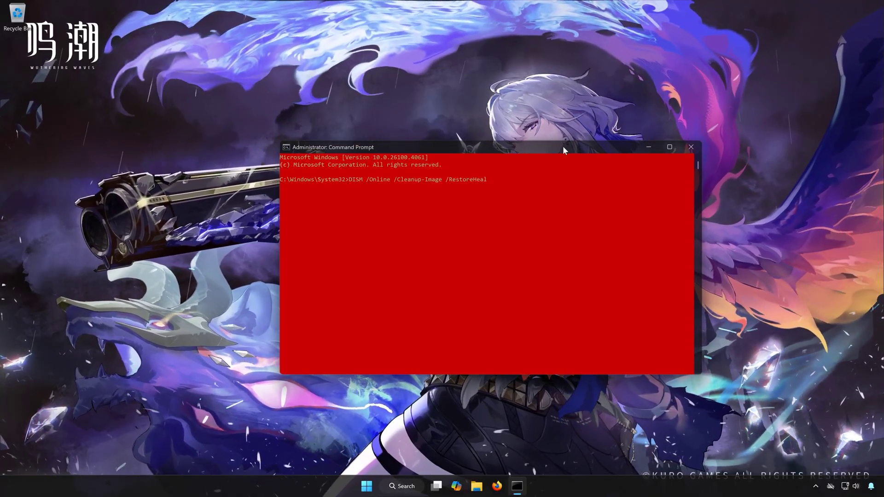
text(th)
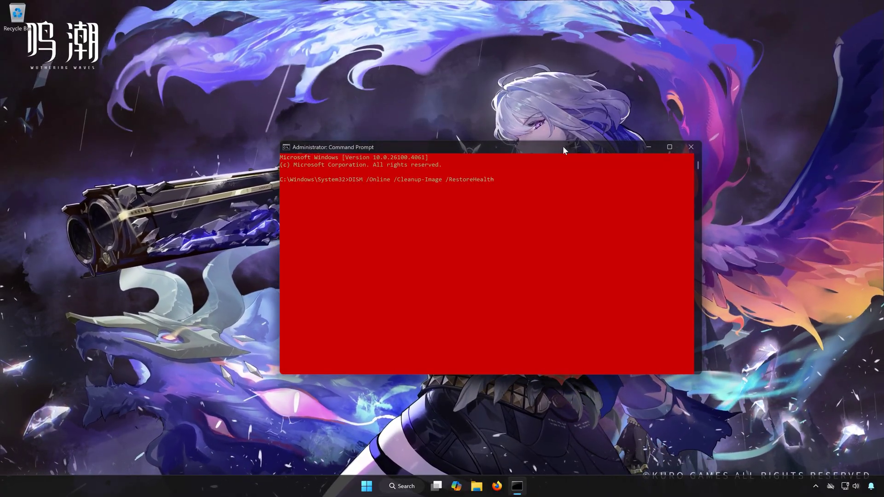
- Run the DISM RestoreHealth repair, which fails with error 0x800f081f, then exit the console
key(Return)
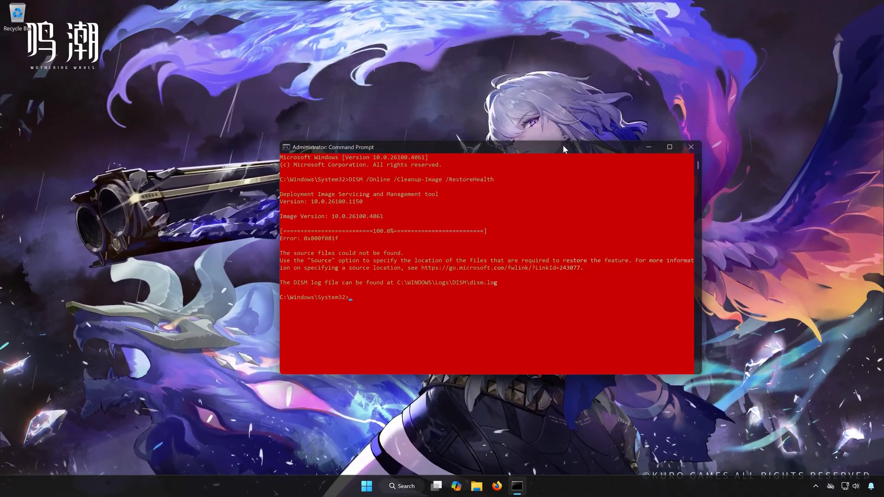
text(exi)
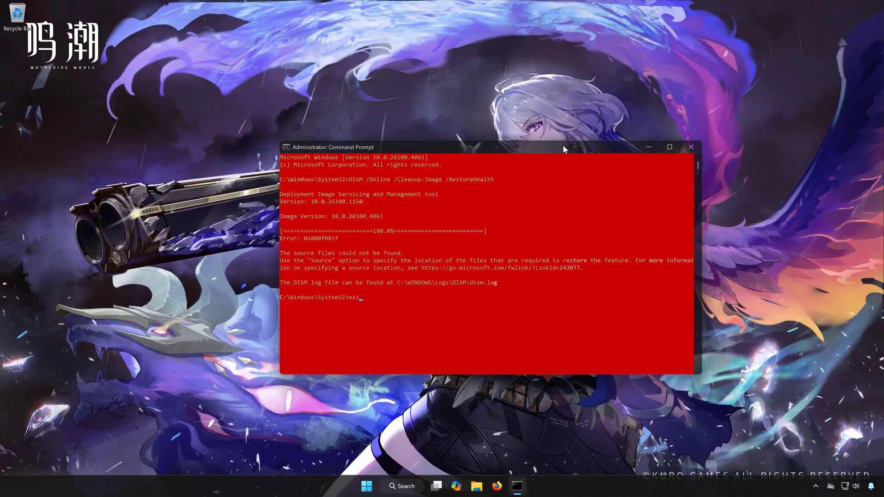
text(t)
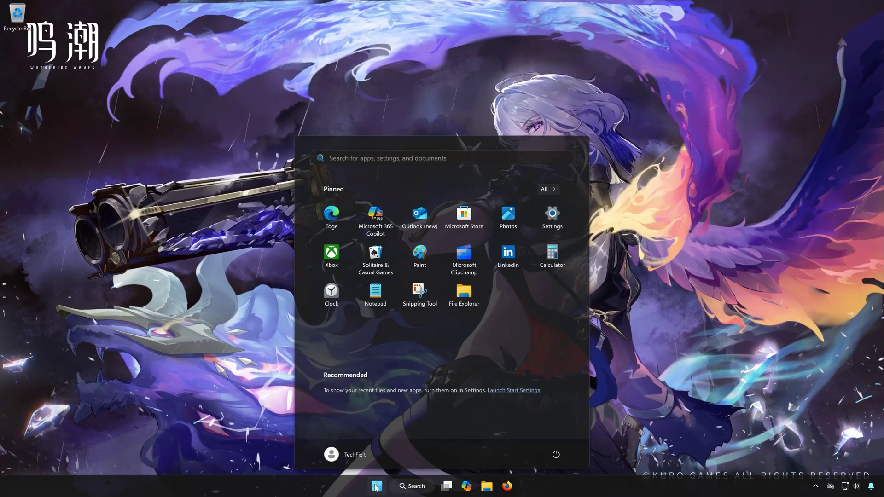
- Launch a new administrator Command Prompt and enter sfc /scannow
text(cmd)
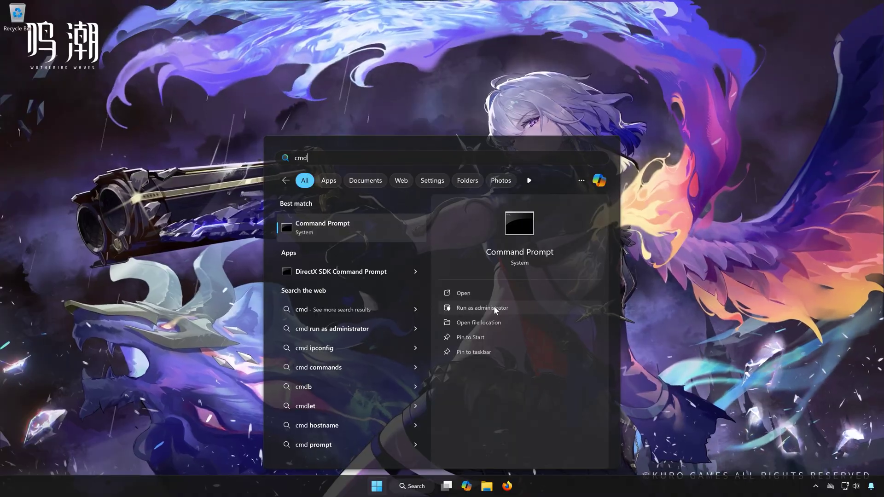
click(493, 307)
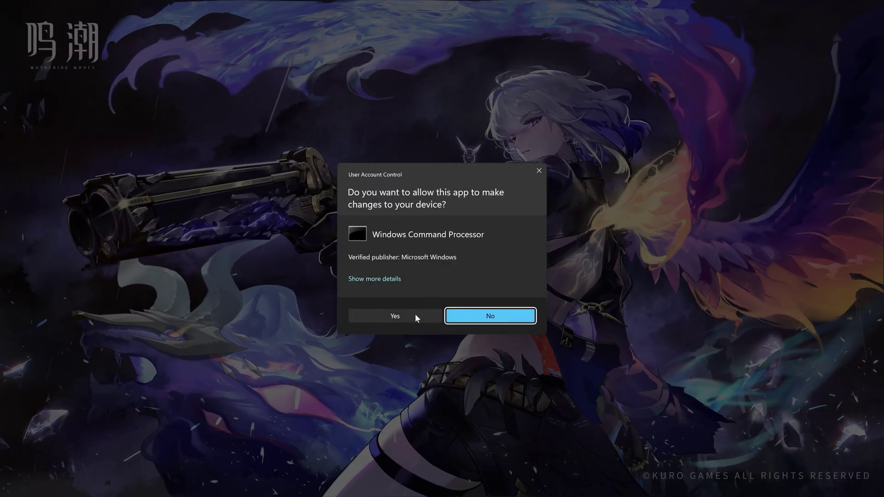
click(416, 314)
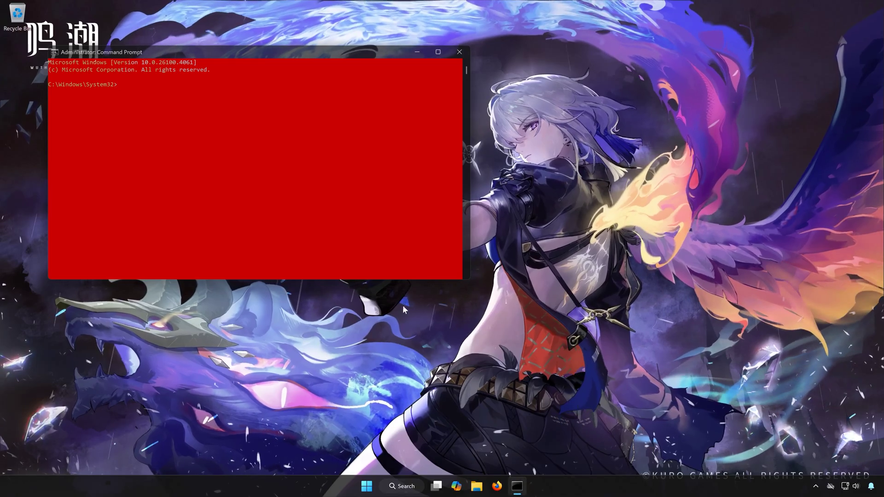
drag(265, 60, 452, 119)
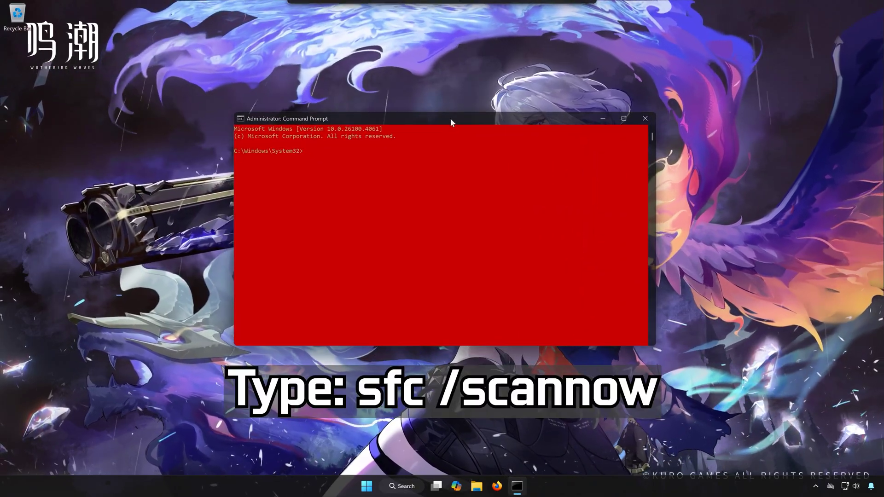
text(sfc)
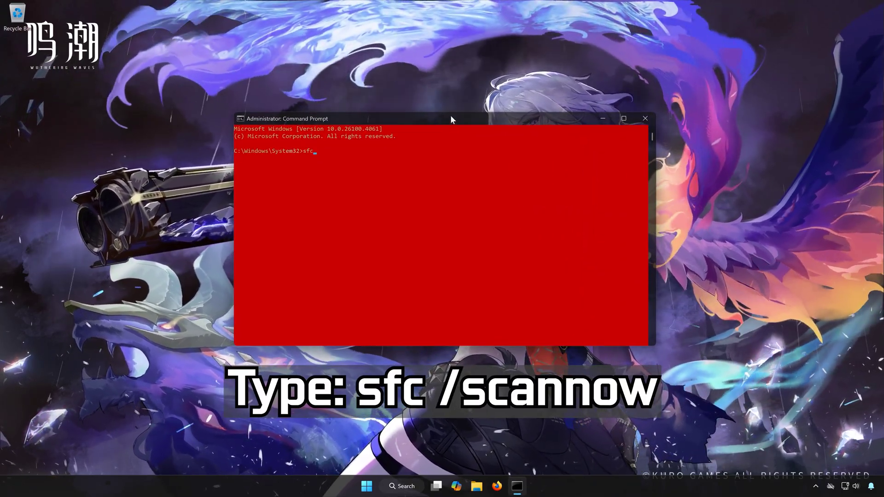
text( /scannow)
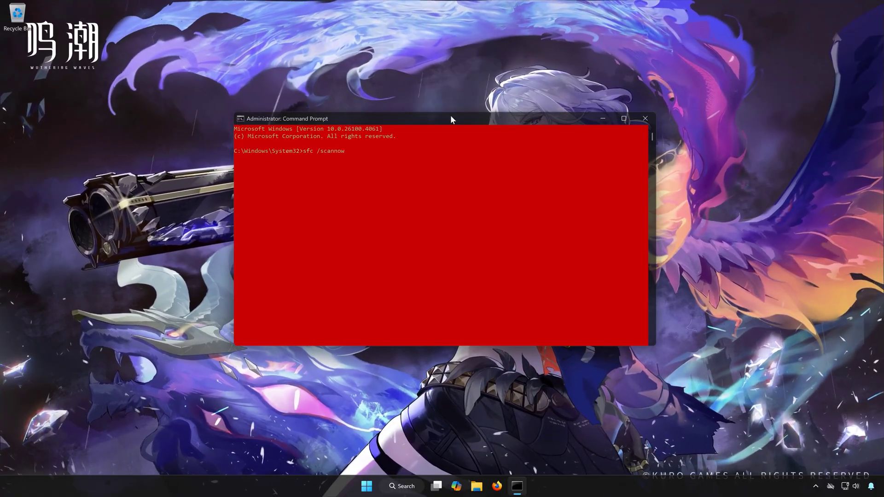
- Run sfc /scannow, which finds no integrity violations, then close the Command Prompt
key(Return)
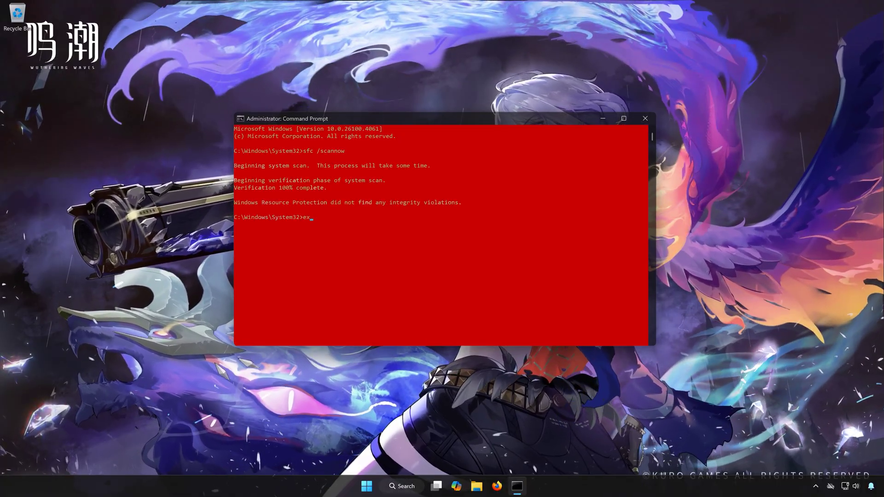
key(Return)
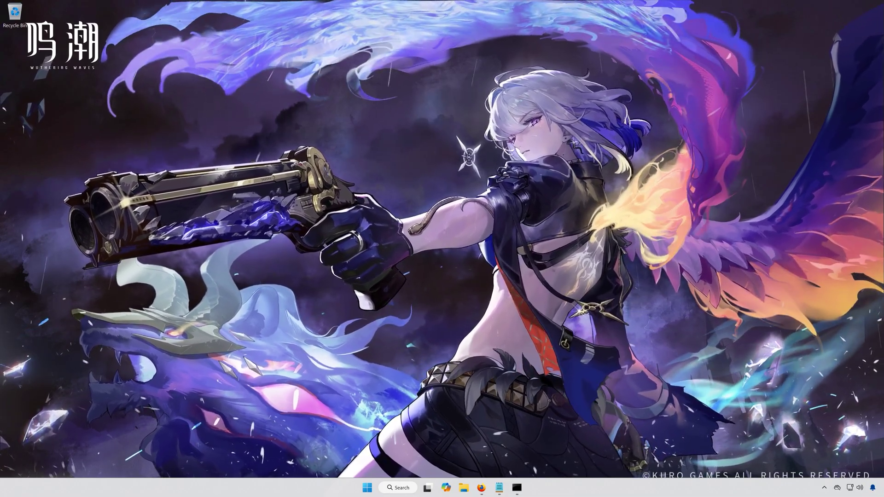
- Run the Background Intelligent Transfer Service troubleshooter from System > Troubleshoot > Other troubleshooters, then close Settings
click(367, 489)
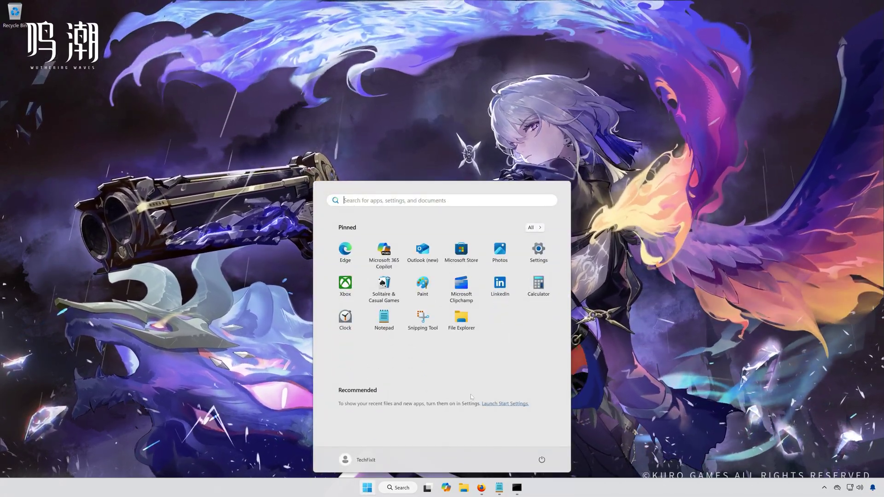
click(548, 260)
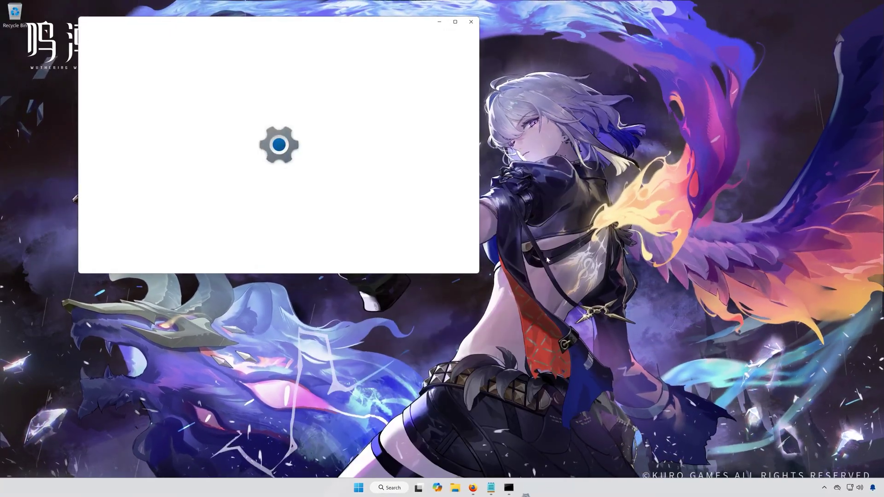
drag(324, 26, 465, 111)
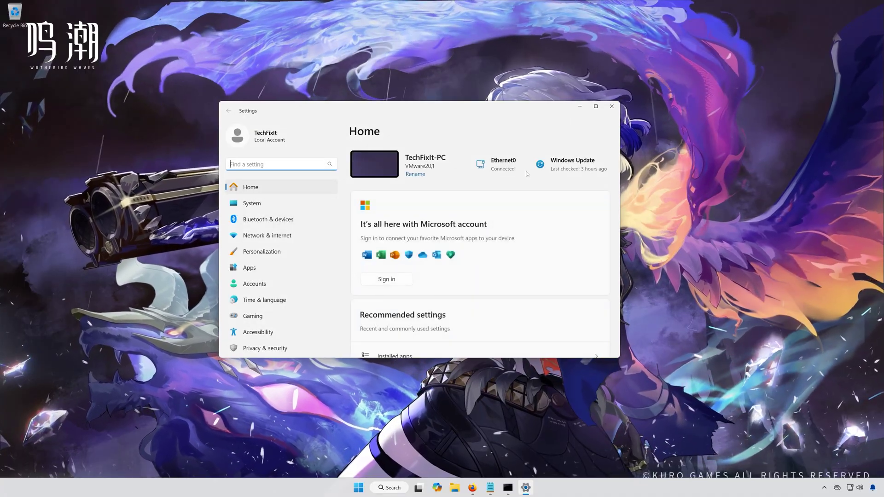
click(275, 206)
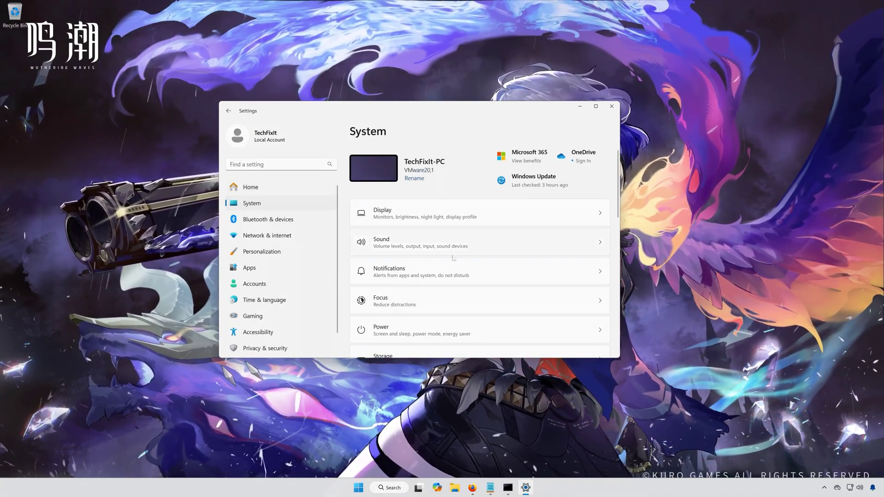
scroll(454, 259, down, 3)
scroll(472, 264, down, 4)
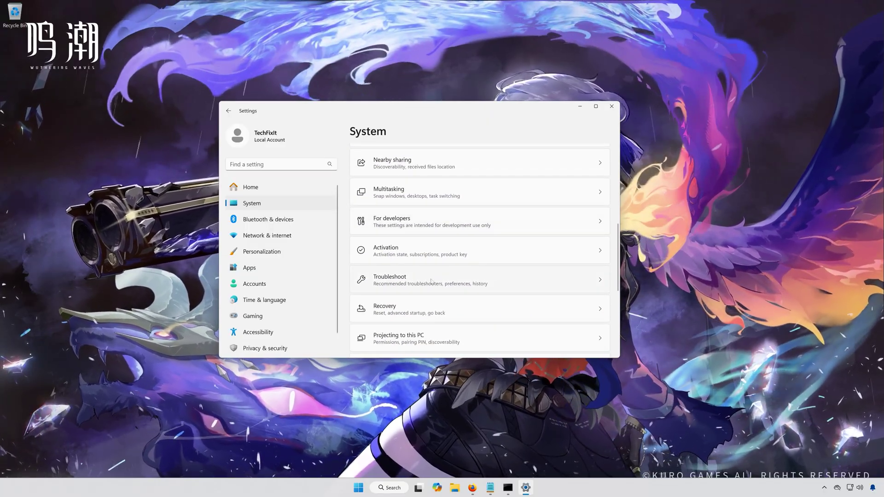
click(431, 282)
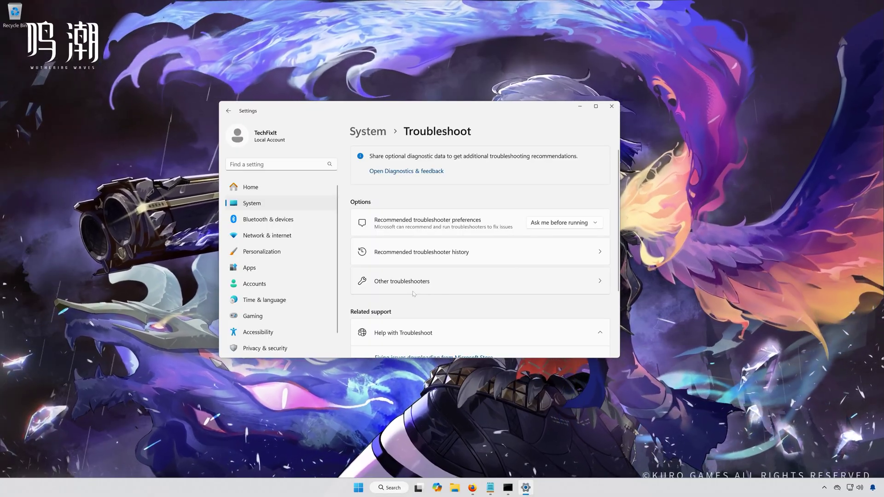
click(433, 288)
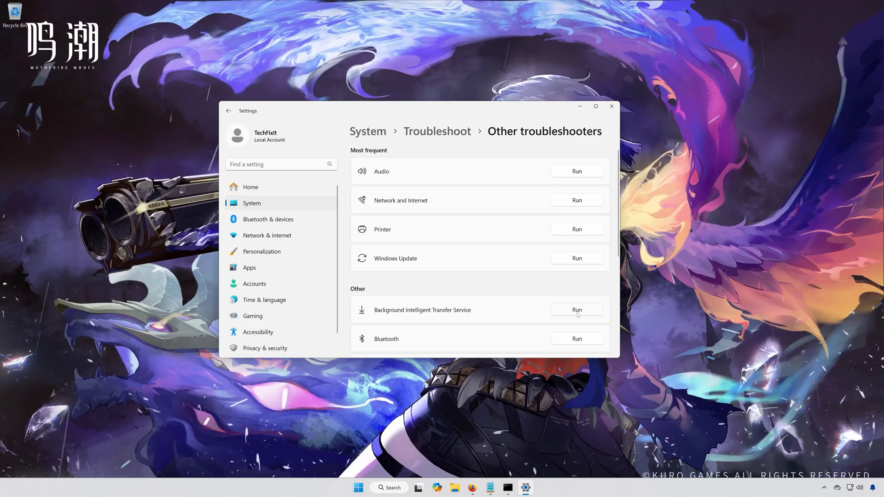
click(612, 107)
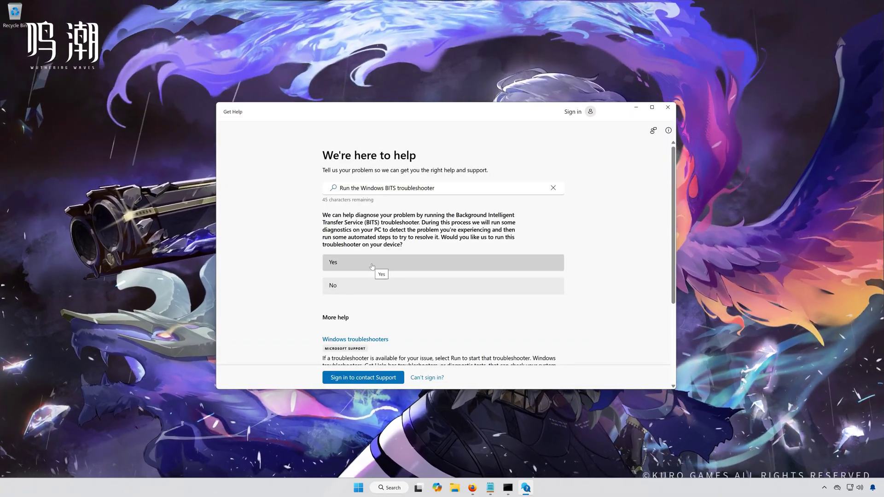
- Run the BITS diagnostics, confirm they solved the problem, and close Get Help
click(372, 266)
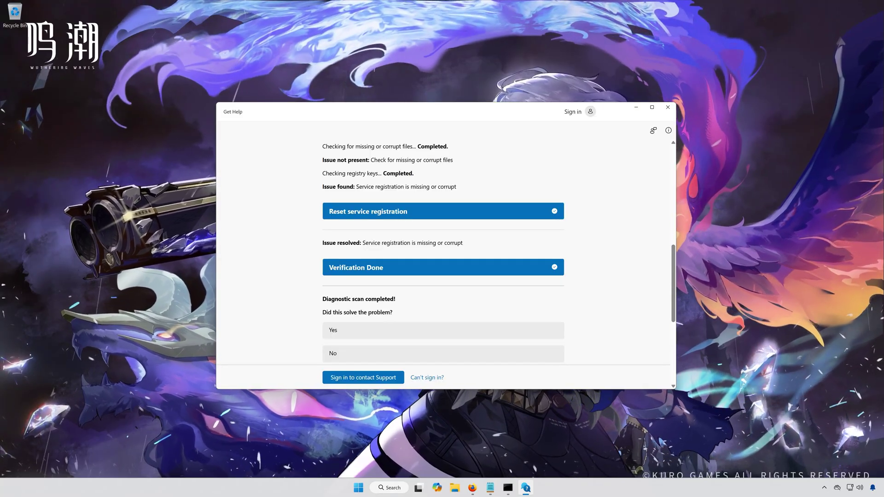
click(377, 336)
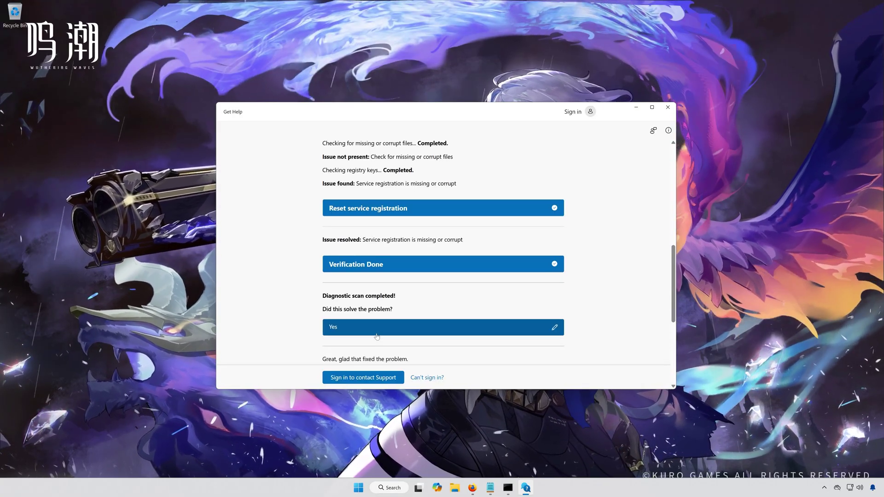
click(672, 108)
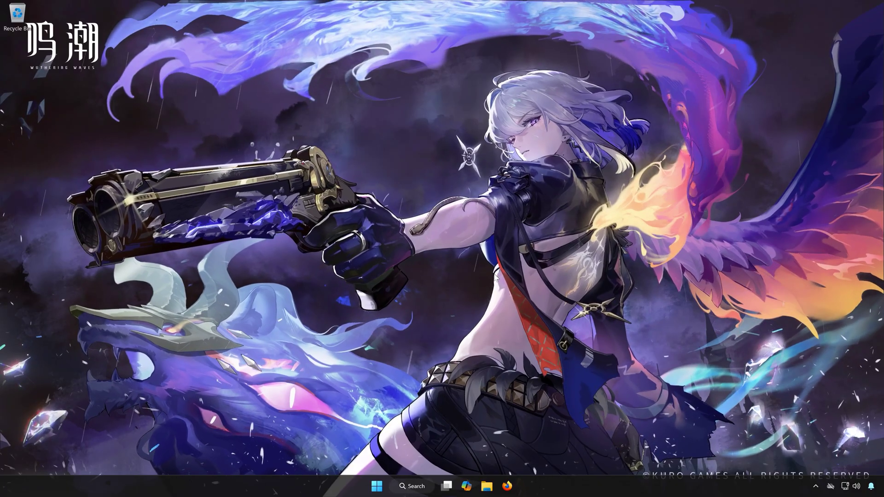
- Choose Restart now for Advanced startup under Settings > System > Recovery
click(385, 486)
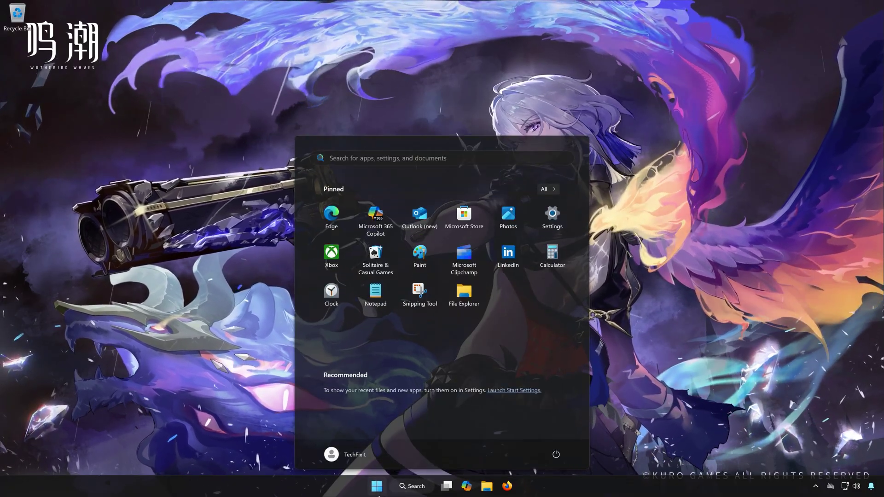
click(554, 221)
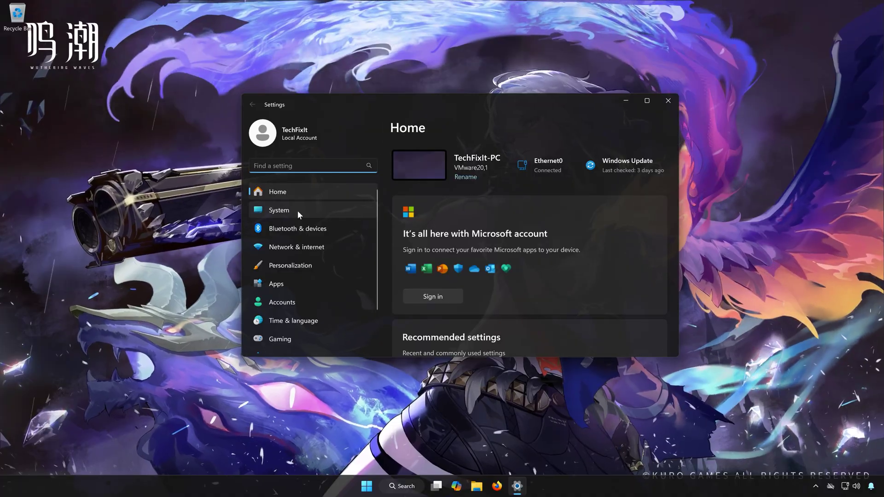
click(297, 211)
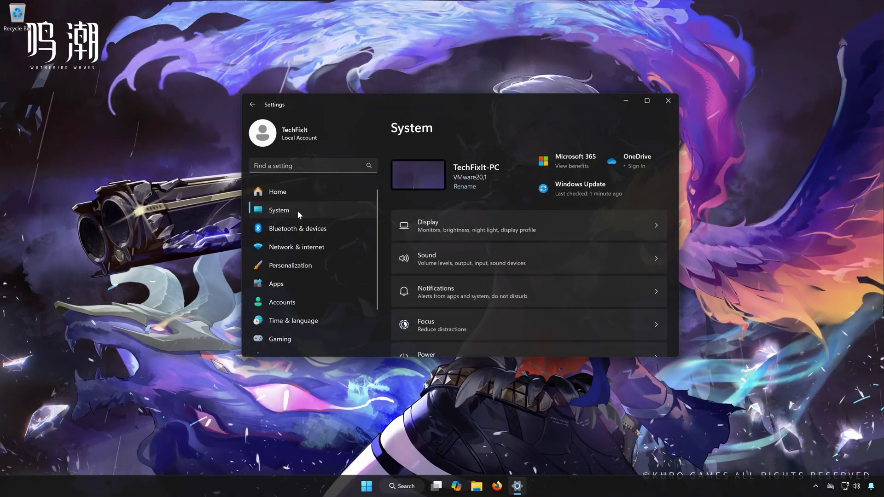
scroll(536, 263, down, 3)
scroll(535, 269, down, 5)
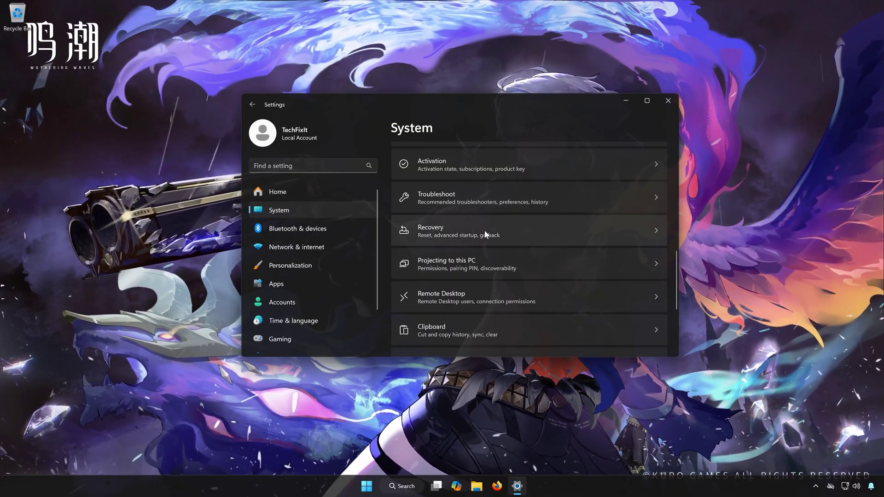
click(485, 232)
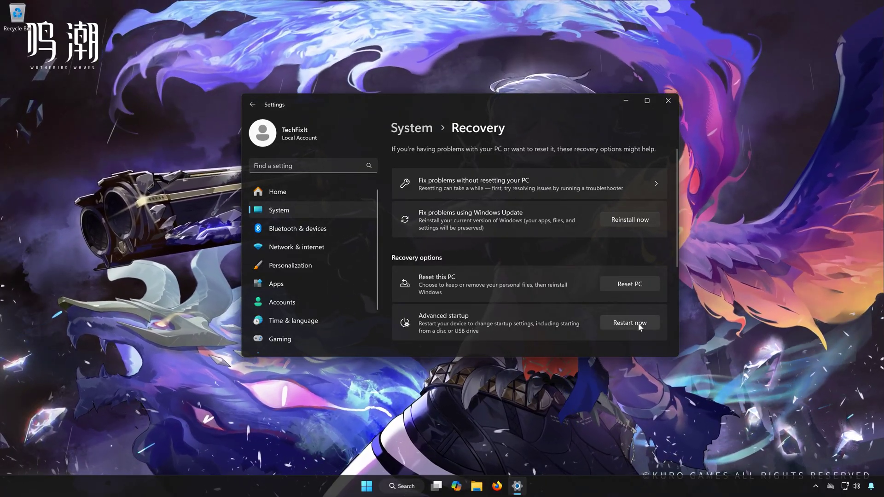
click(638, 323)
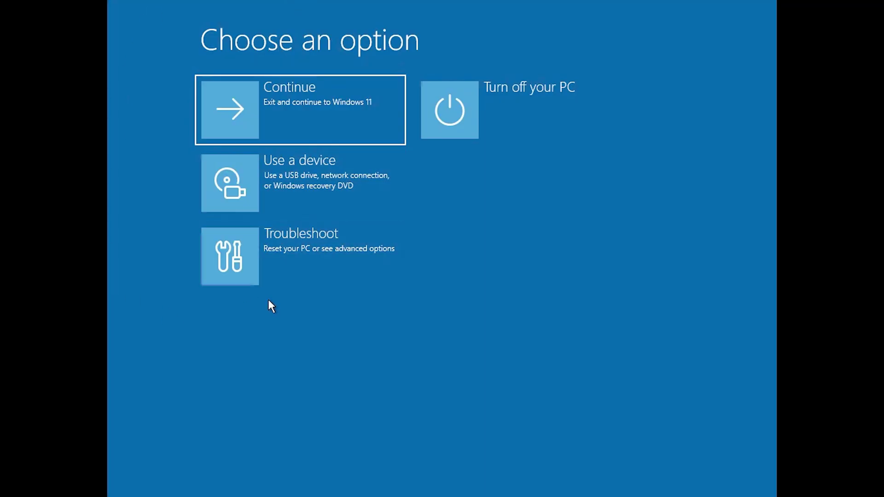
- Go to Troubleshoot > Advanced options > Startup Settings on the recovery screen
click(332, 261)
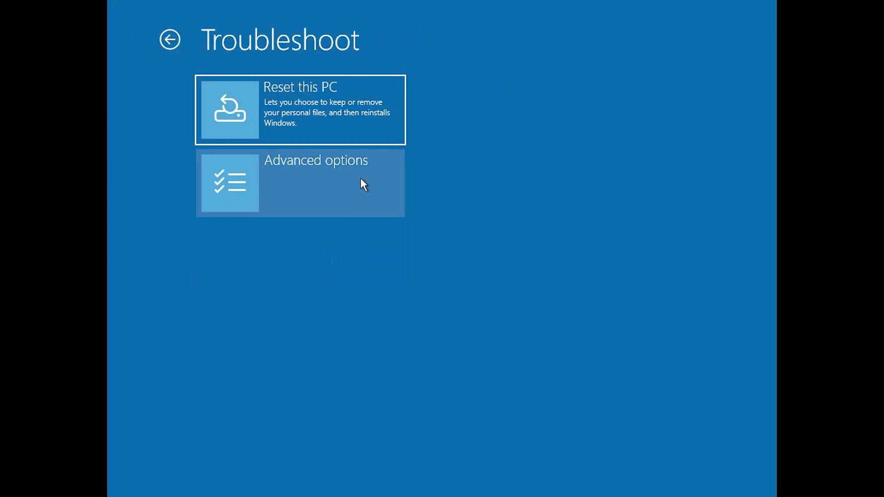
click(337, 175)
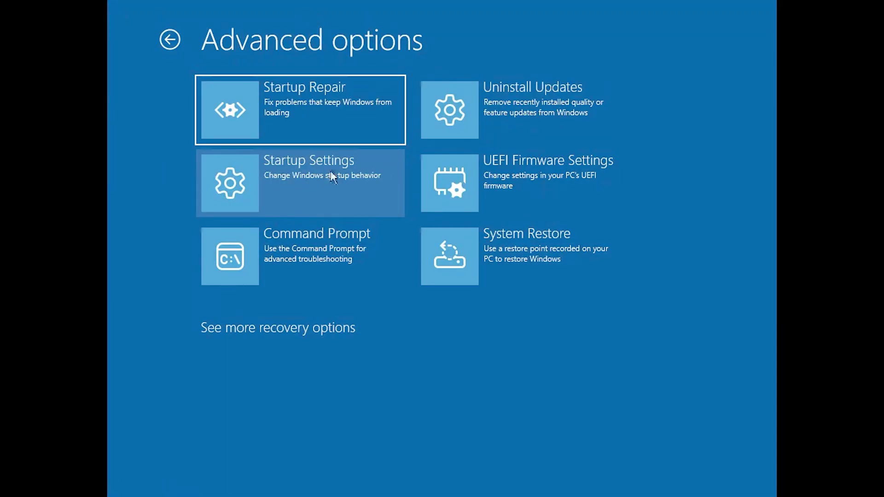
click(316, 184)
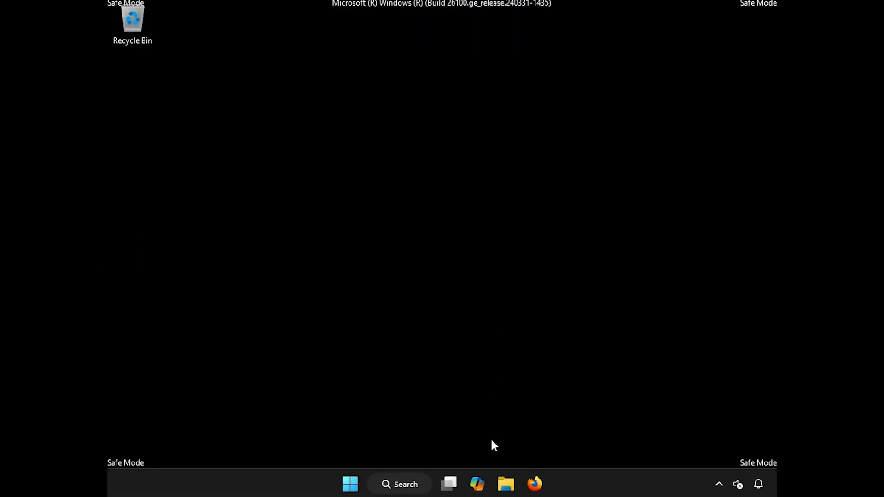
- Browse to Local Disk (C:) > Windows and delete the SoftwareDistribution folder
click(506, 485)
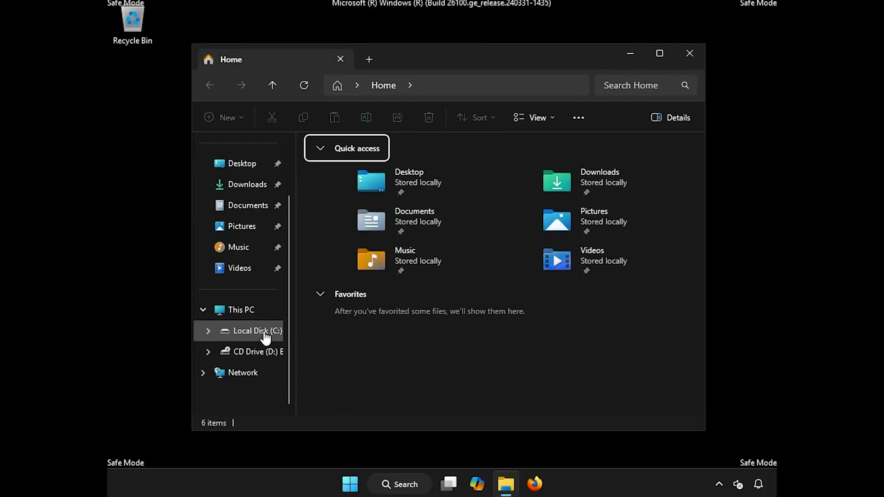
click(266, 339)
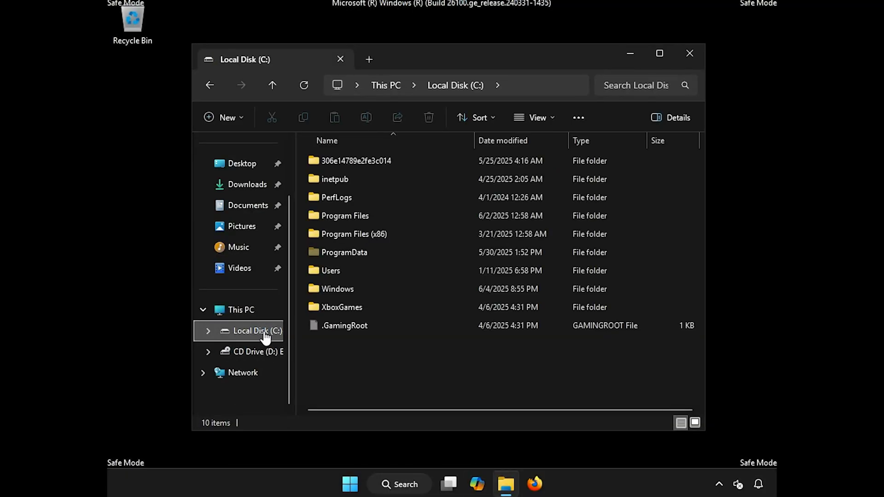
double_click(391, 288)
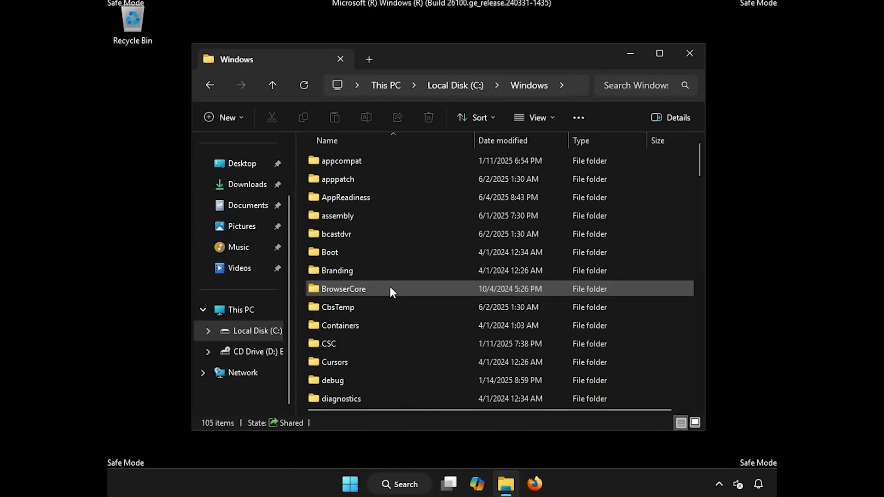
click(390, 289)
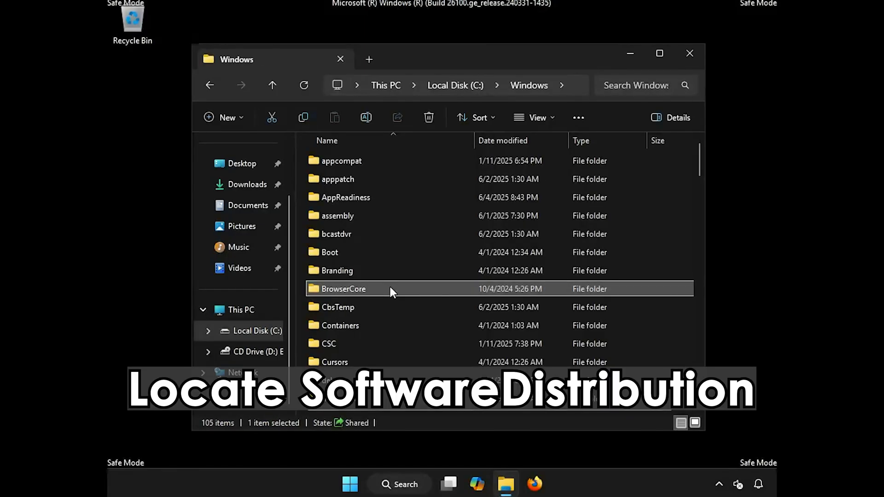
scroll(390, 287, down, 9)
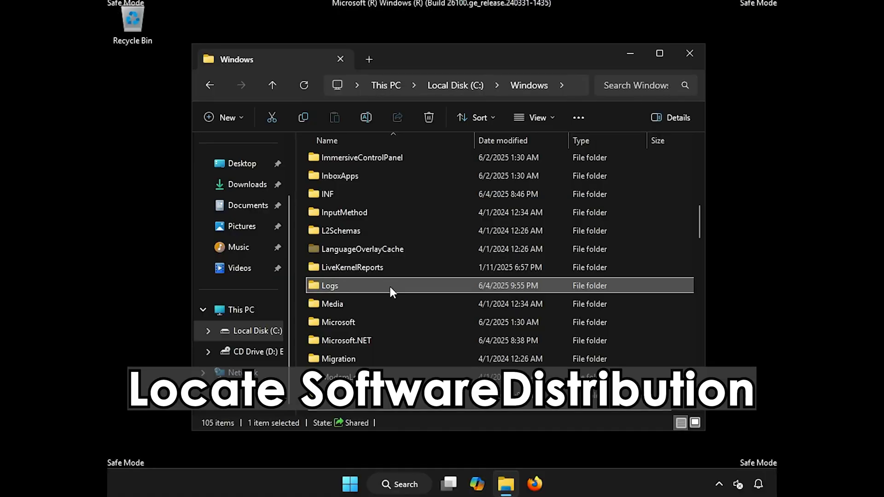
scroll(388, 285, down, 9)
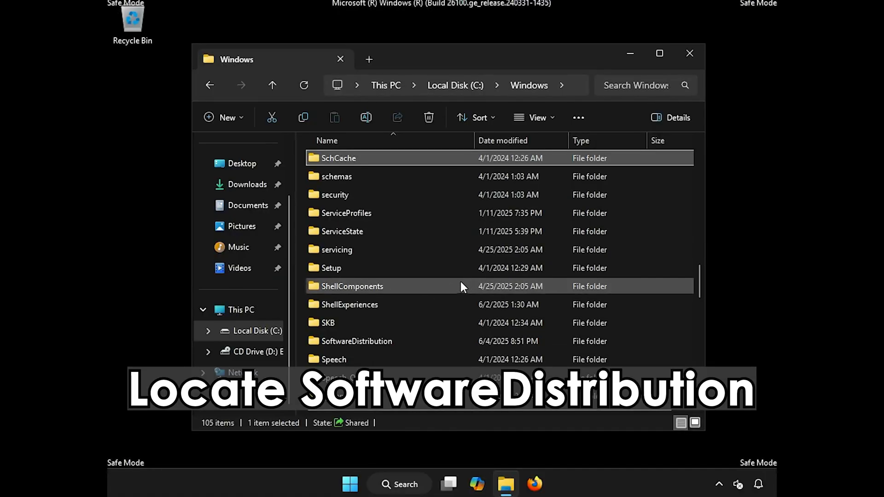
click(381, 341)
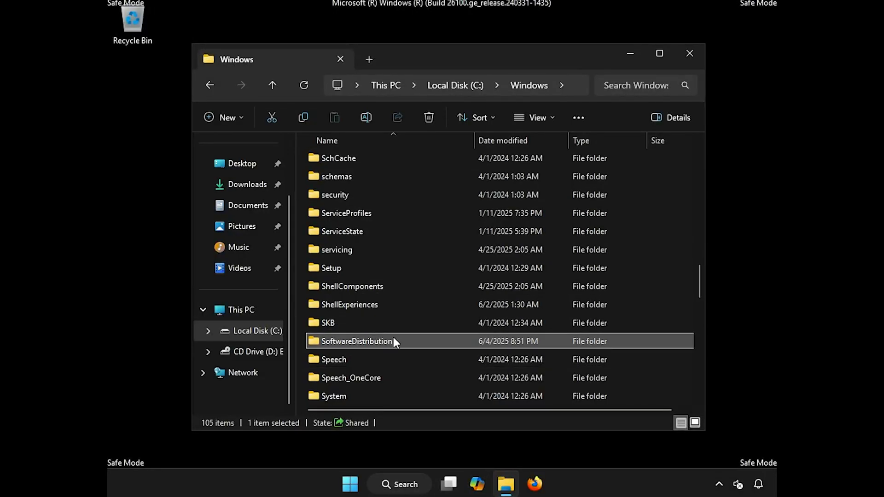
right_click(394, 339)
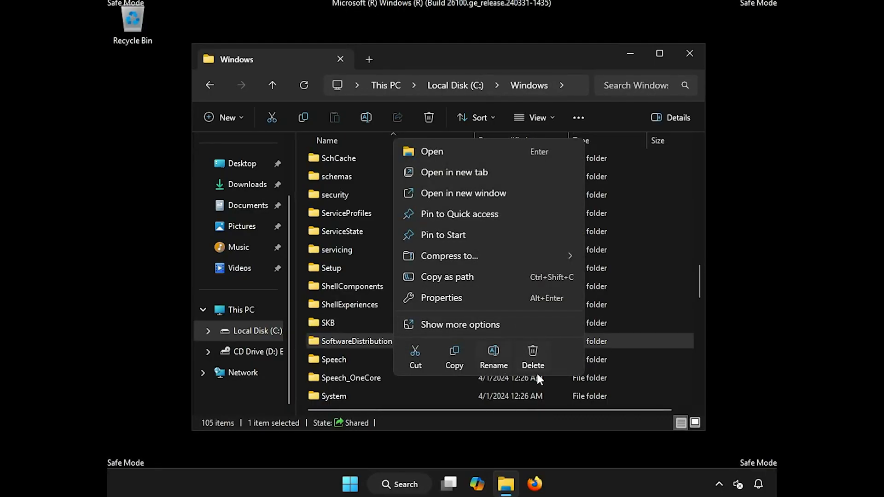
click(539, 349)
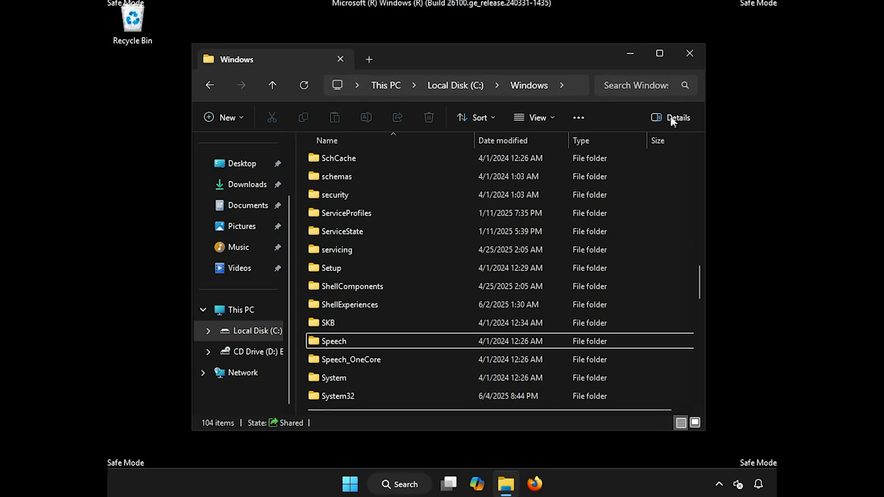
- Close File Explorer and bring up the Start menu power options offering Restart
click(692, 58)
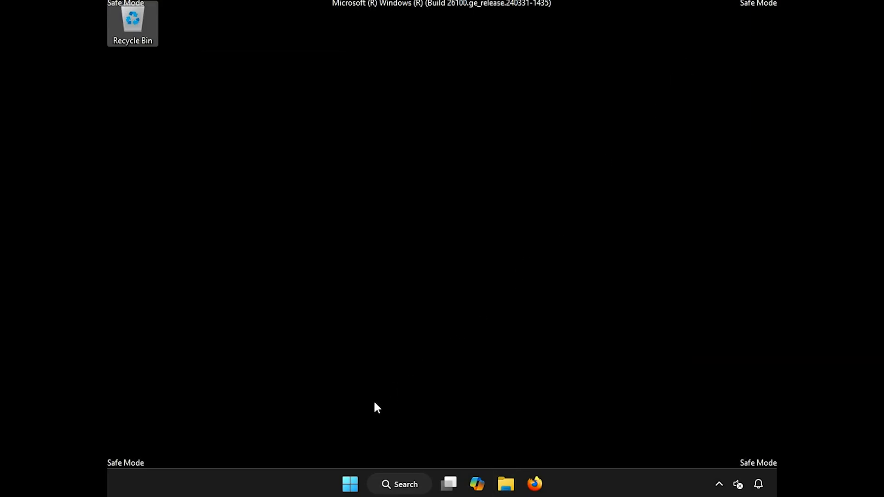
click(352, 482)
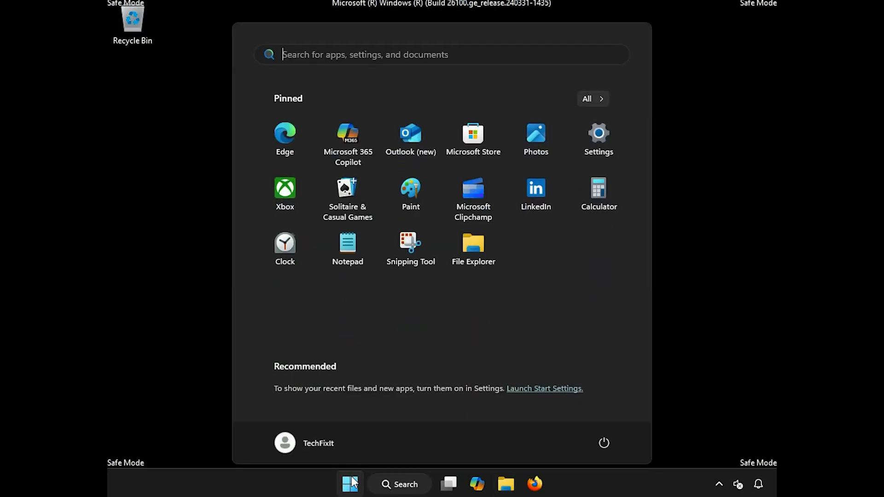
click(599, 441)
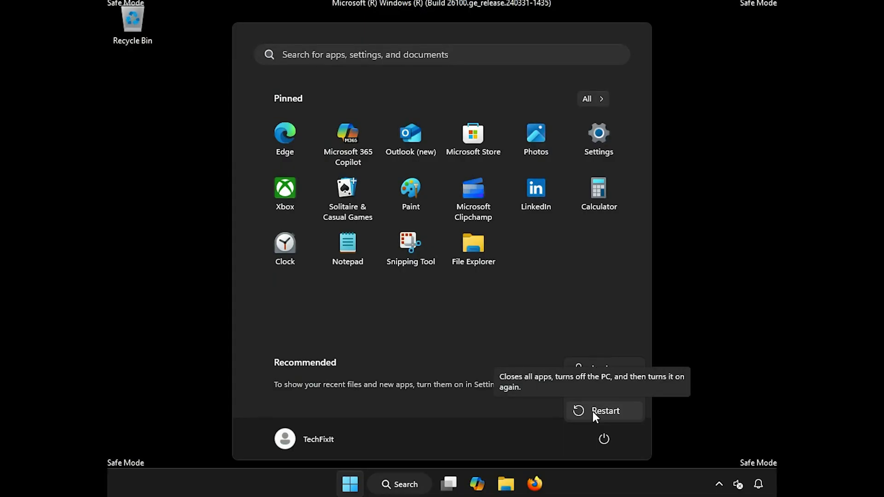